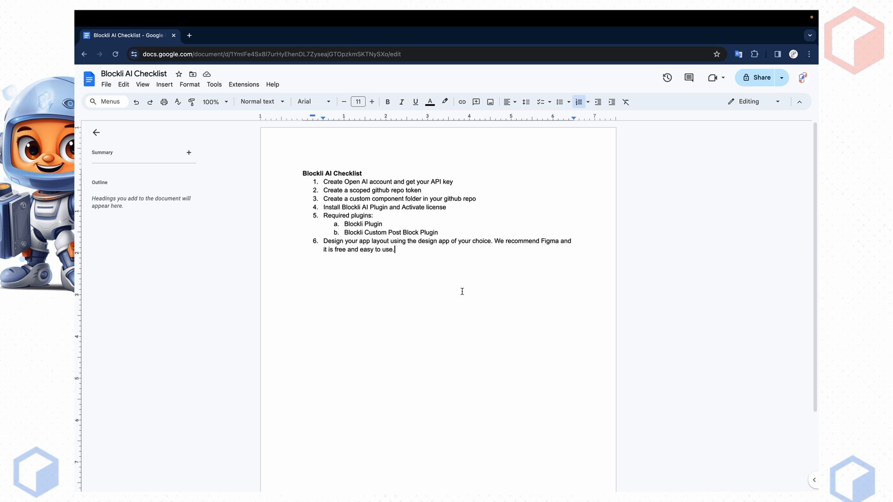
- In a new tab, search the web for 'openai'
left_click(189, 36)
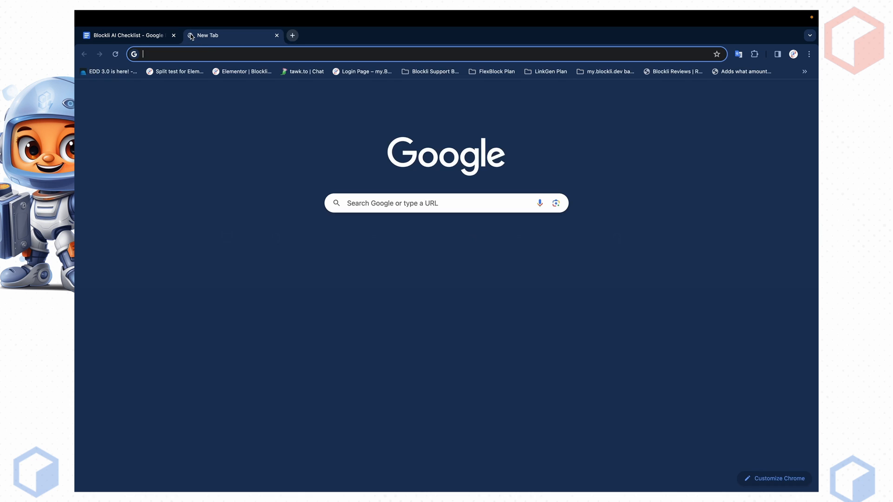
type("openai")
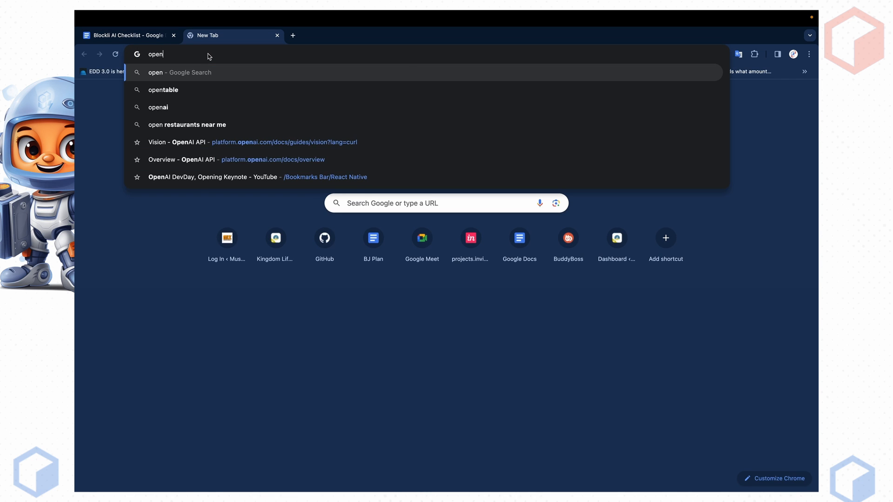
key("Return")
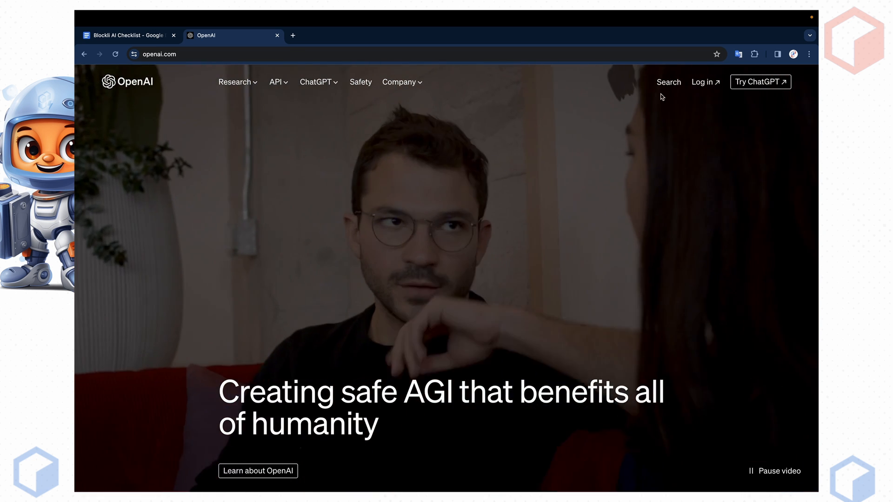
- Sign in to the OpenAI account with its e-mail address and password
left_click(700, 83)
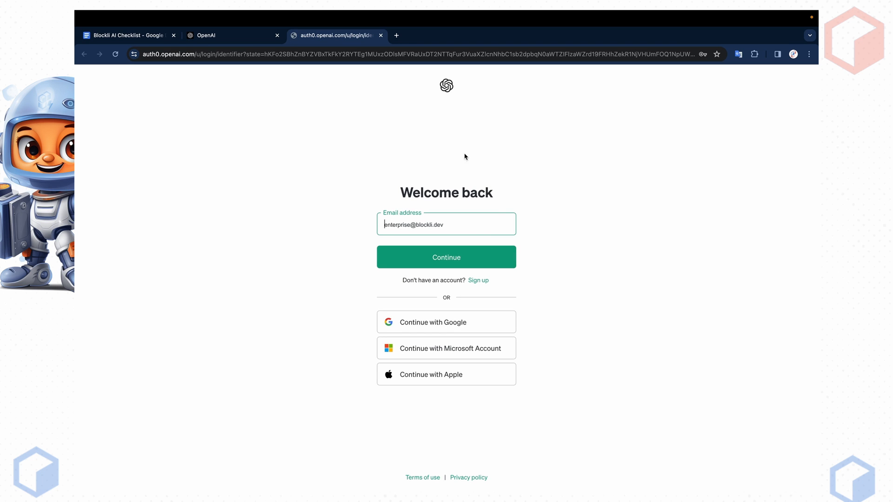
left_click(469, 263)
left_click(504, 337)
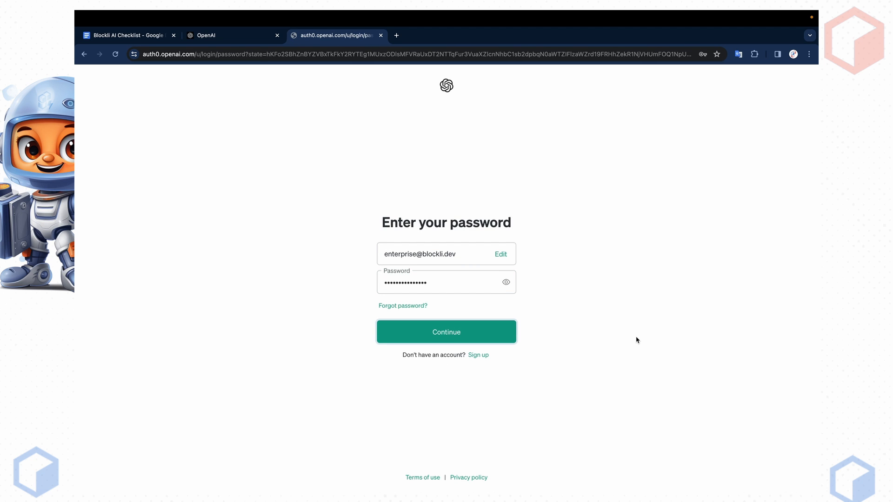
left_click(471, 333)
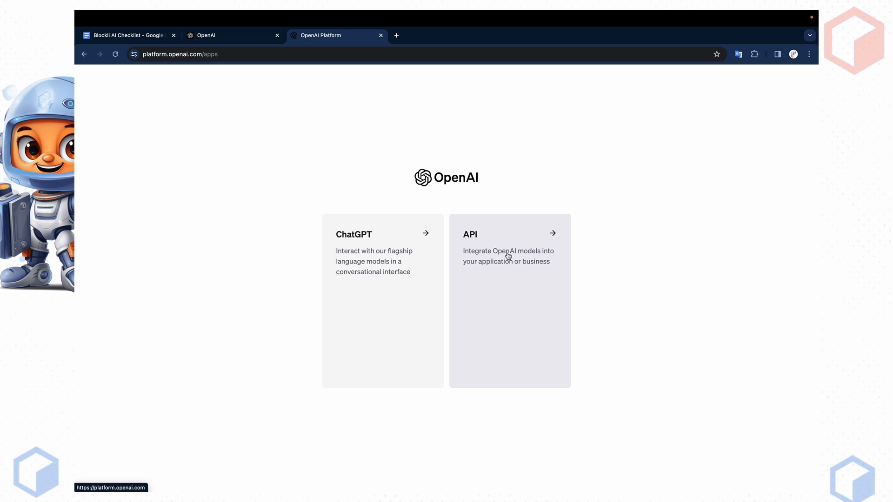
- Enter the API side of the platform and view the API keys list under settings
left_click(507, 255)
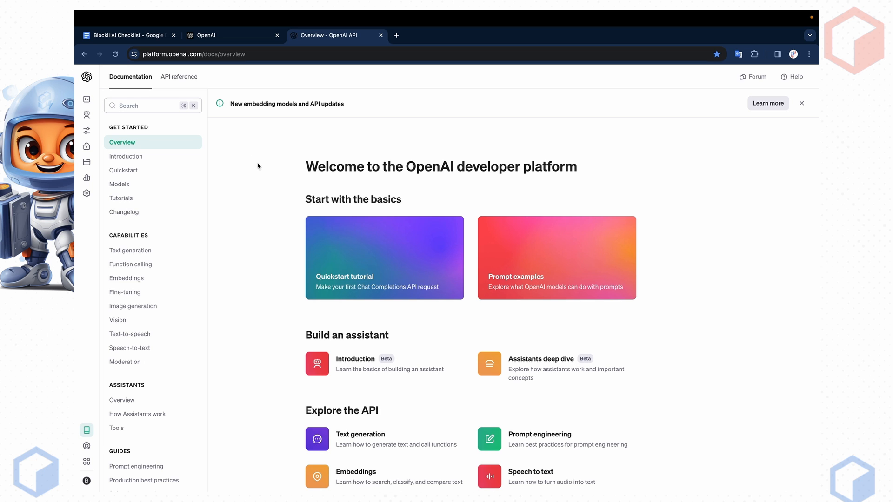
left_click(97, 193)
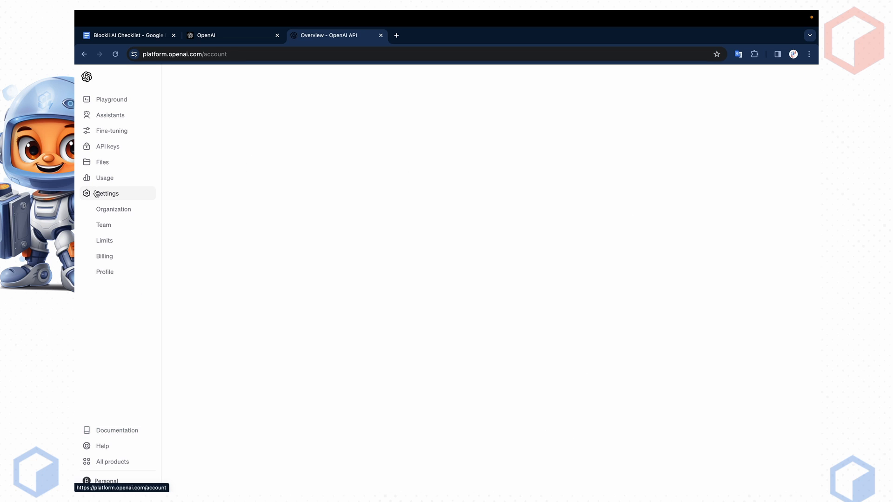
left_click(127, 148)
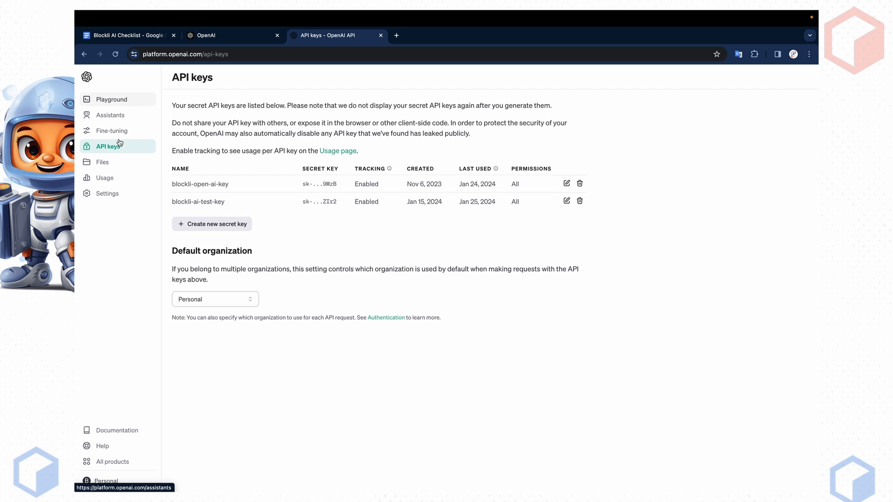
- Review usage, organization and billing ($9.64 credit balance), then return to the API keys list
left_click(111, 181)
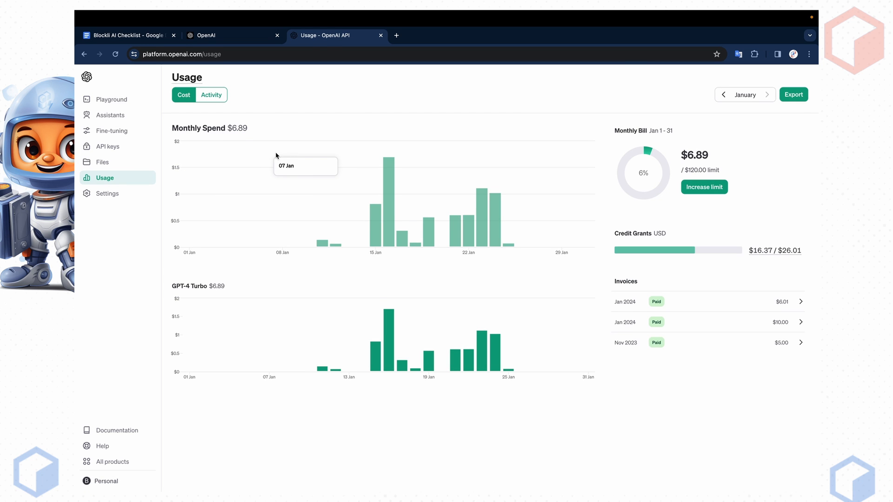
left_click(119, 195)
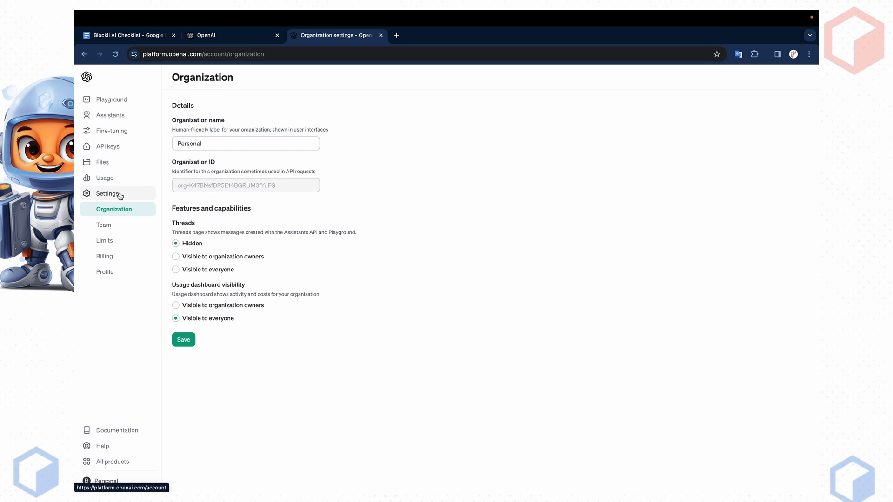
left_click(112, 257)
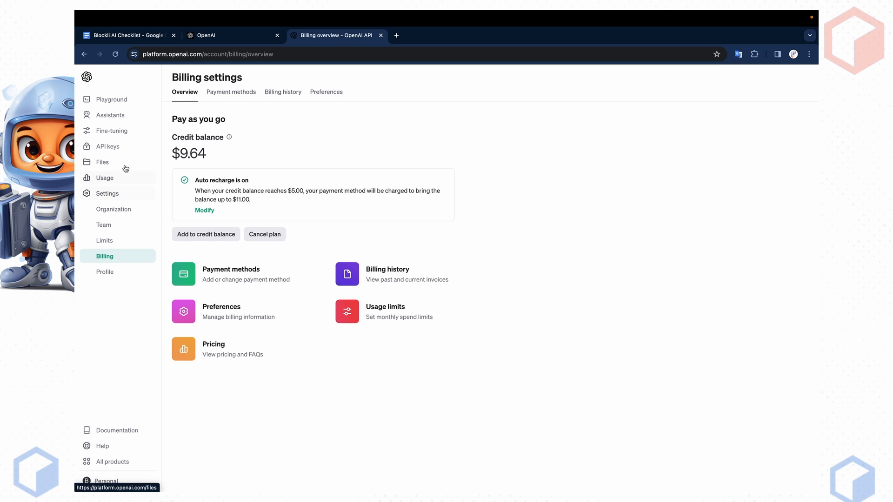
left_click(123, 148)
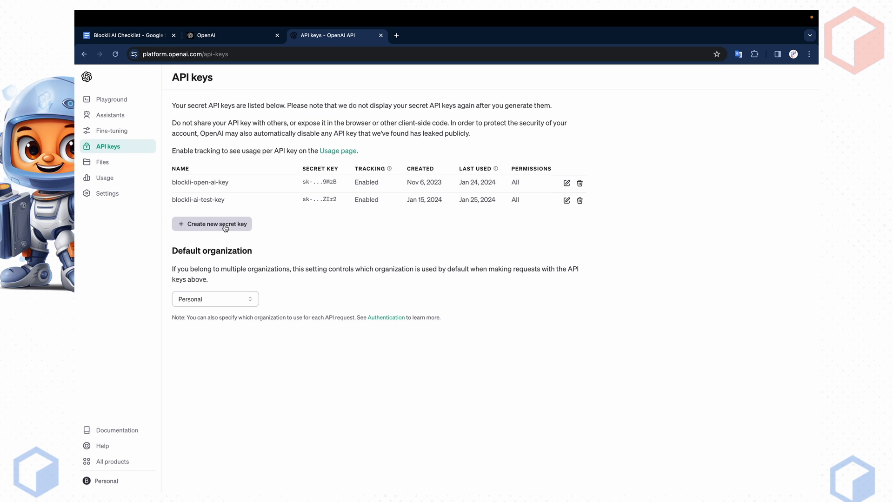
left_click(225, 227)
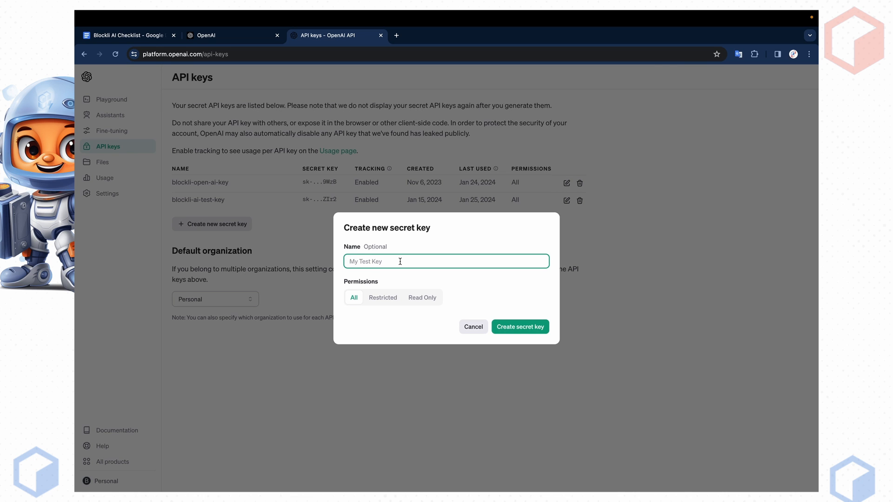
left_click(474, 326)
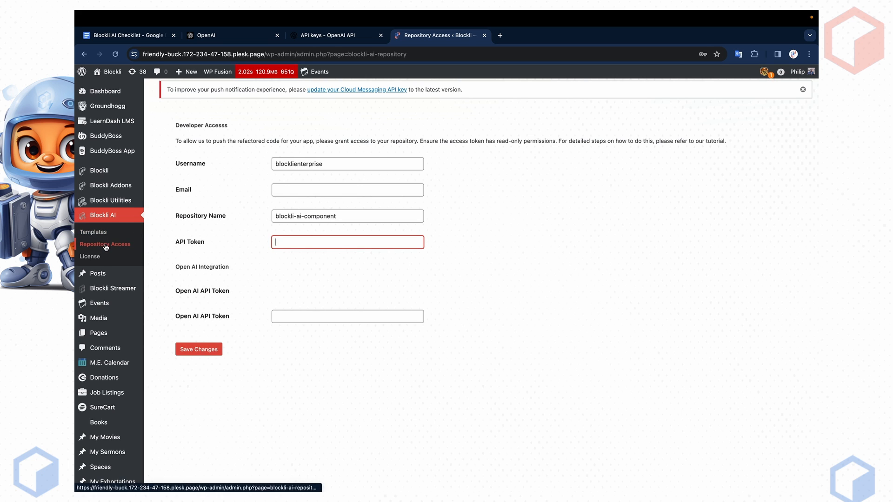
- Check the empty Open AI API Token field, then return to the Blockli AI Checklist
left_click(224, 252)
left_click(277, 315)
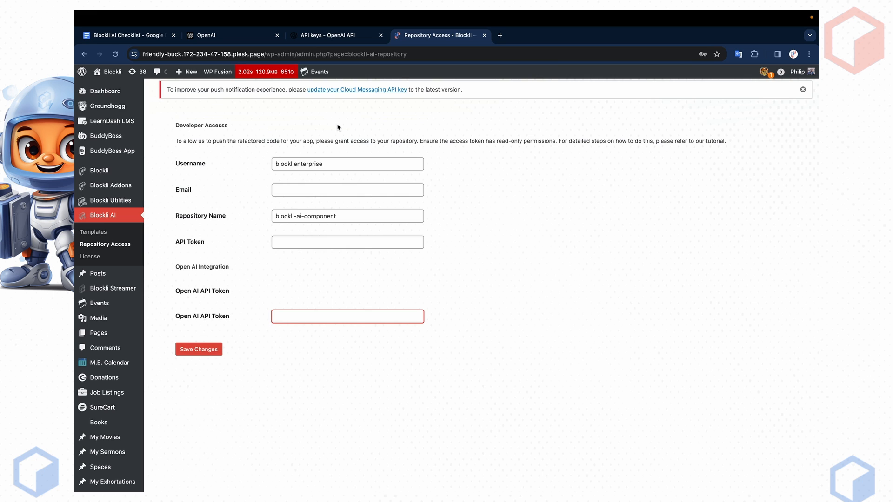
left_click(138, 38)
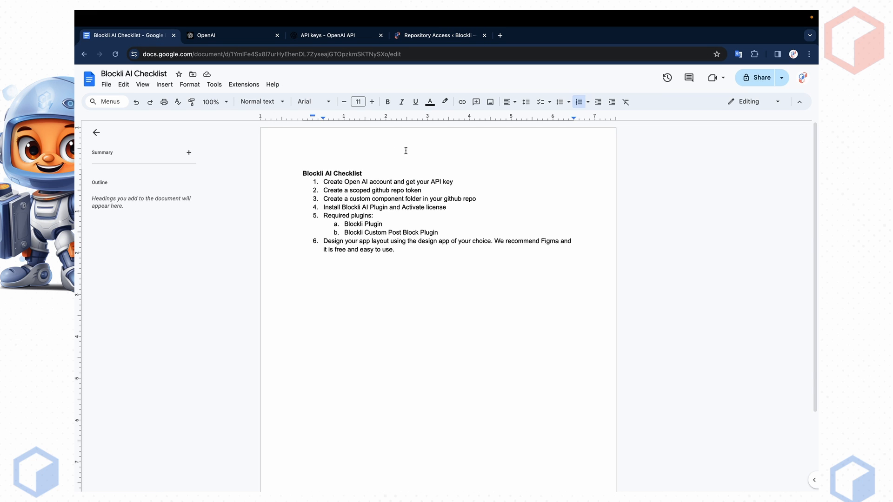
- Highlight checklist item 2 about the scoped repo token and open github.com in a new tab
left_click_drag(427, 190, 327, 191)
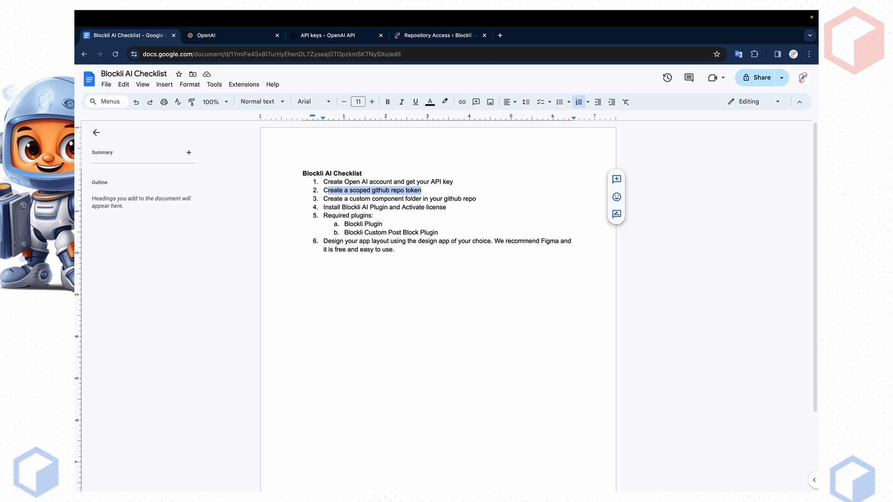
left_click(500, 35)
type("github.com")
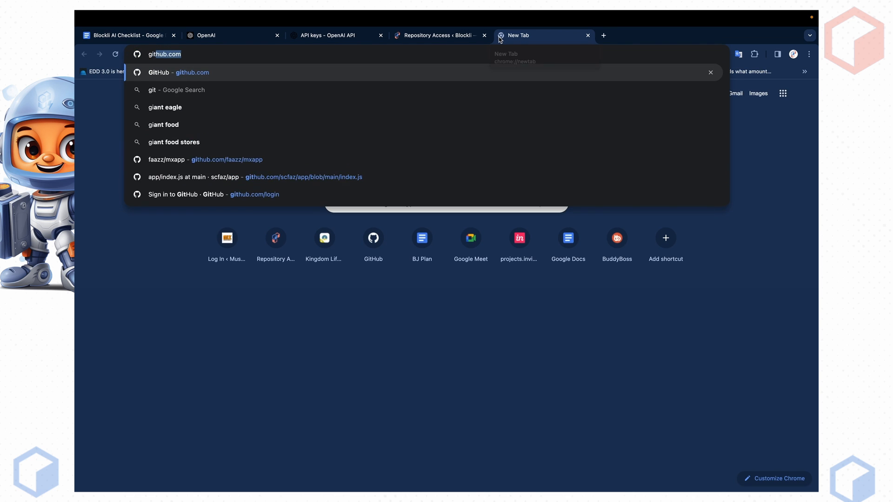
key("Return")
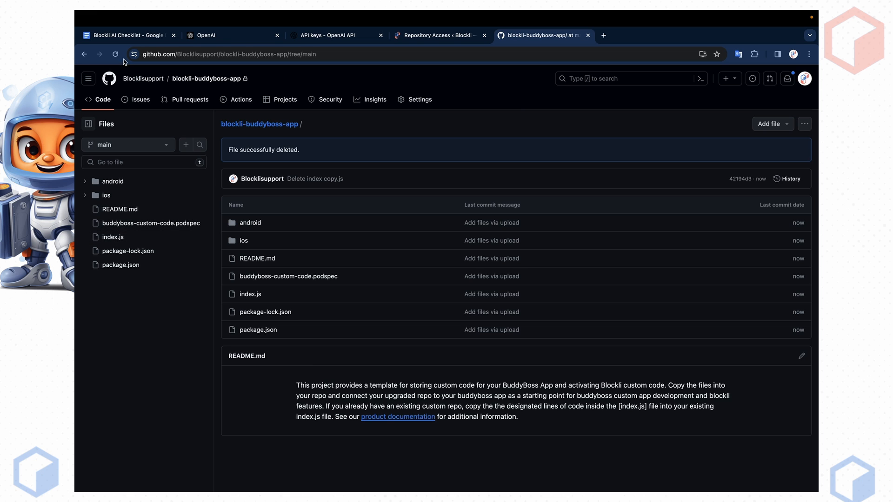
- Reselect the full text of checklist item 2, then return to the blockli-buddyboss-app repository
left_click(133, 39)
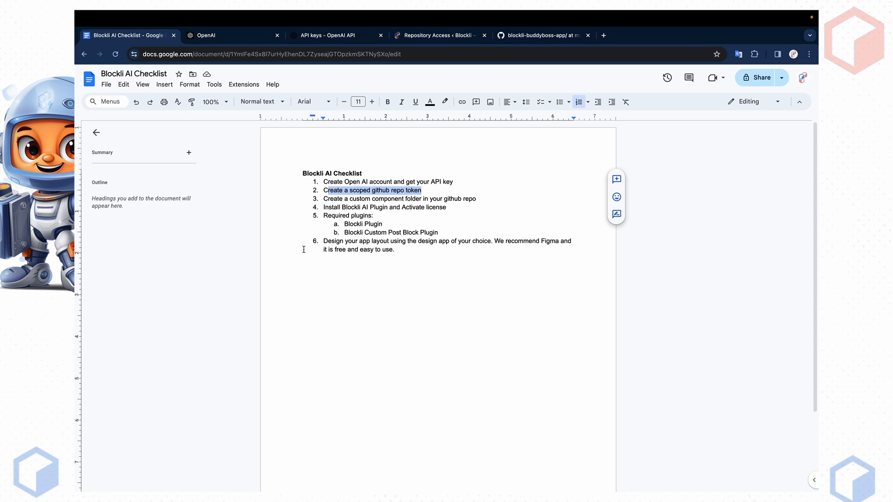
left_click(418, 208)
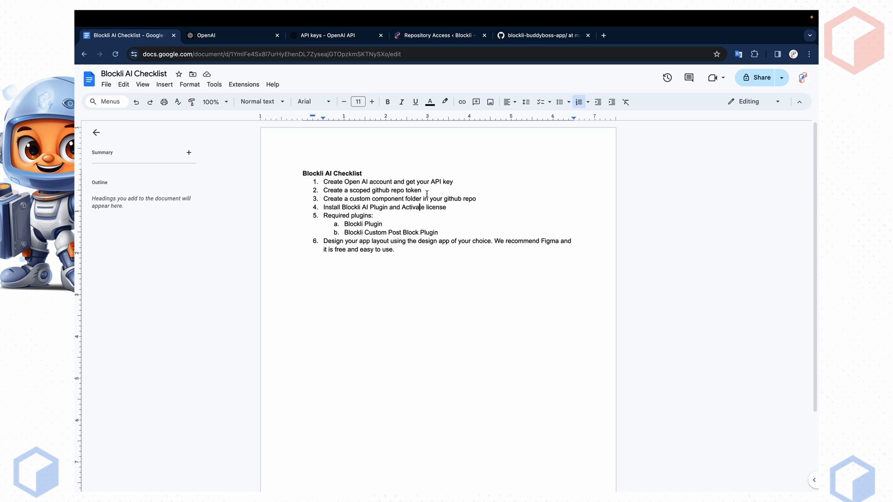
left_click_drag(426, 194, 323, 191)
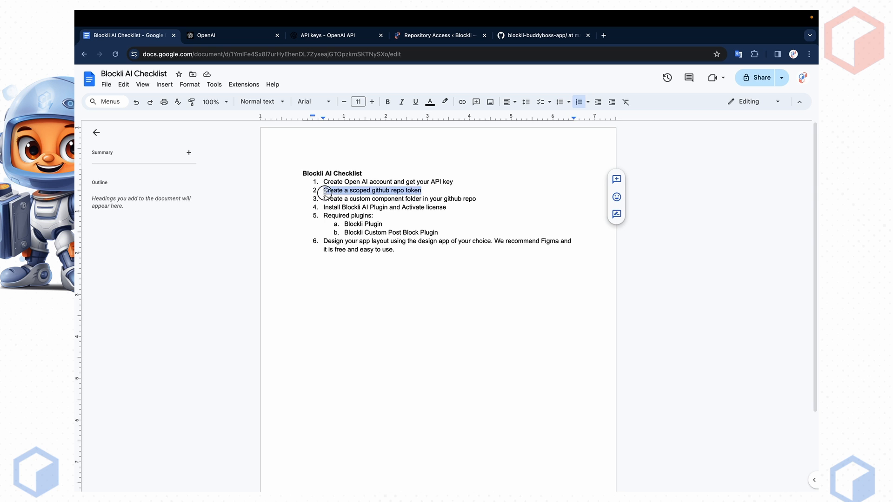
left_click(560, 36)
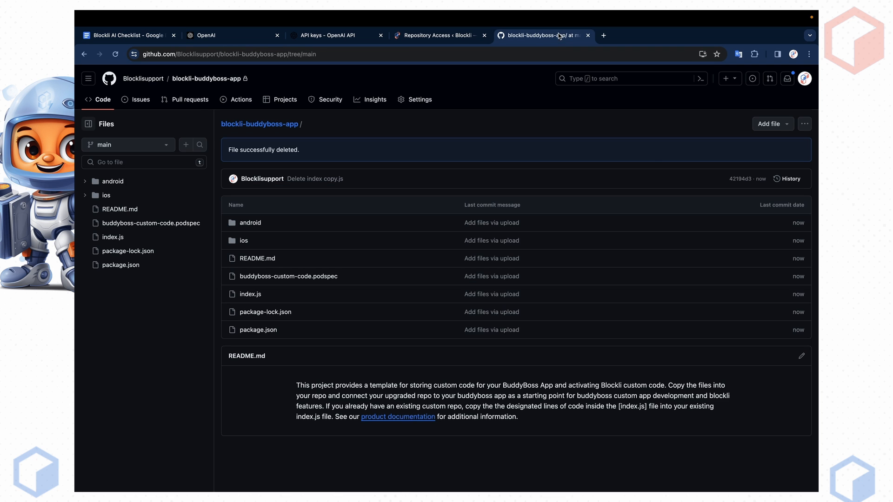
- Navigate via account Settings and Developer settings to the Fine-grained tokens page
left_click(806, 81)
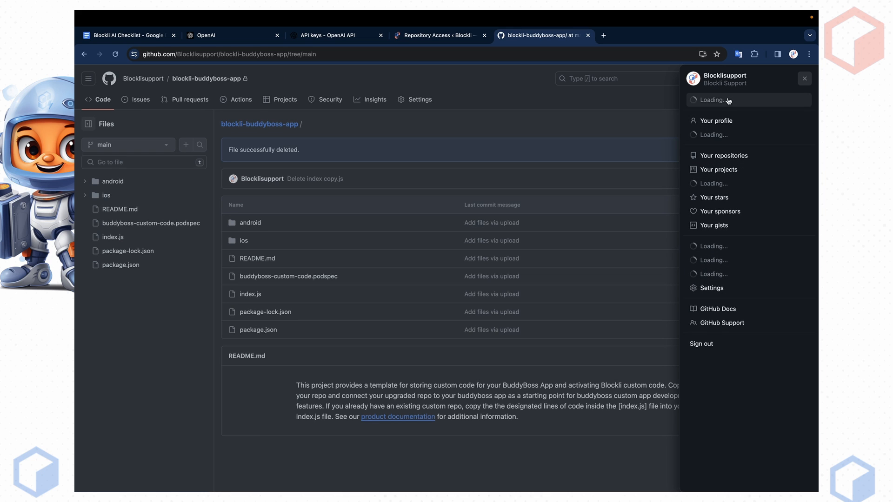
left_click(716, 289)
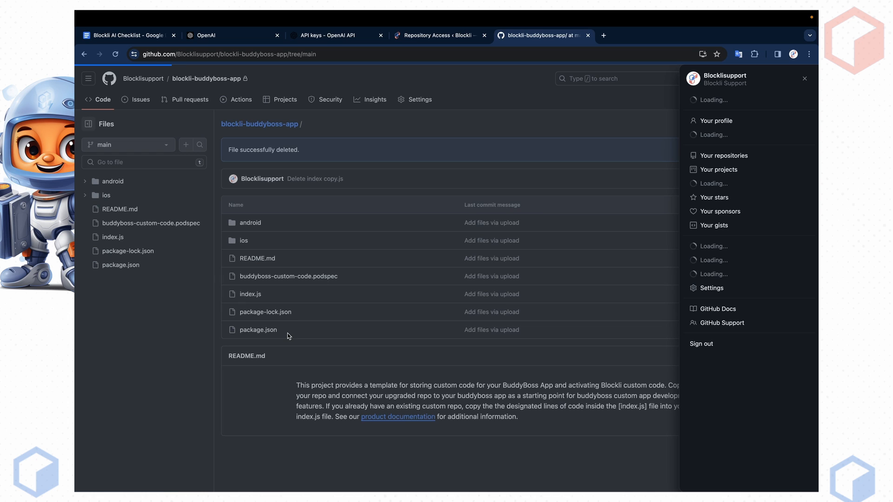
scroll(215, 382, "down", 3)
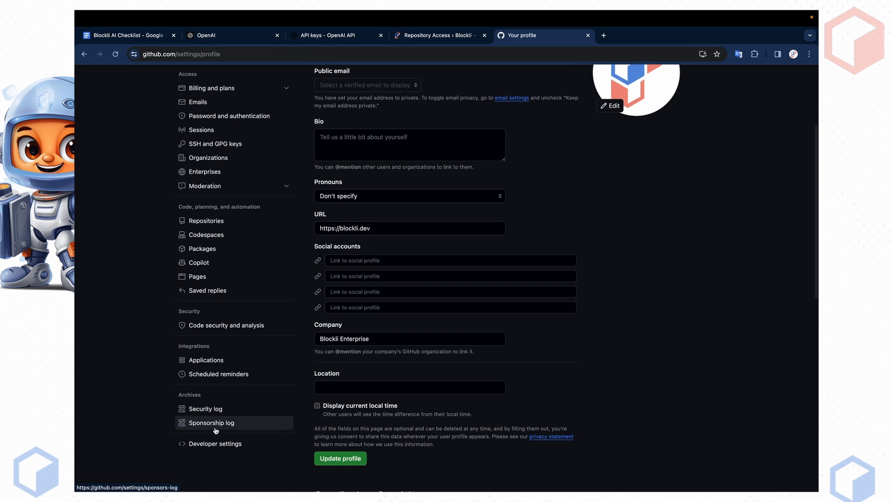
left_click(215, 445)
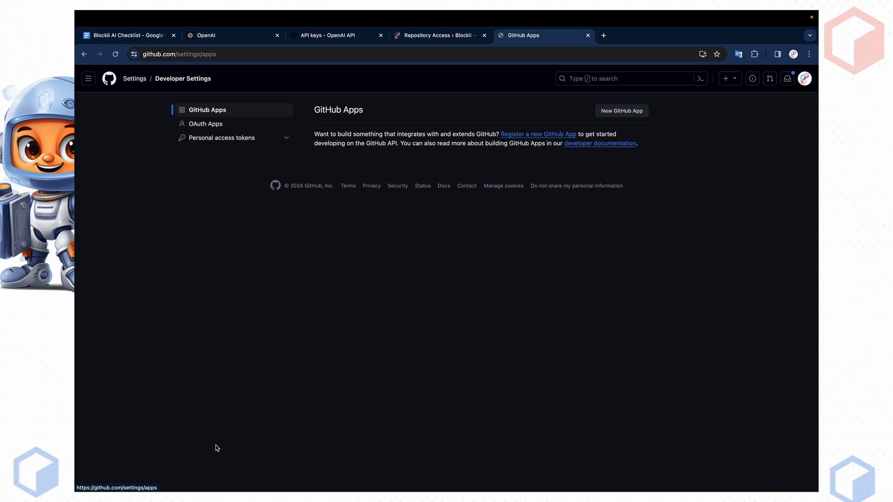
left_click(283, 141)
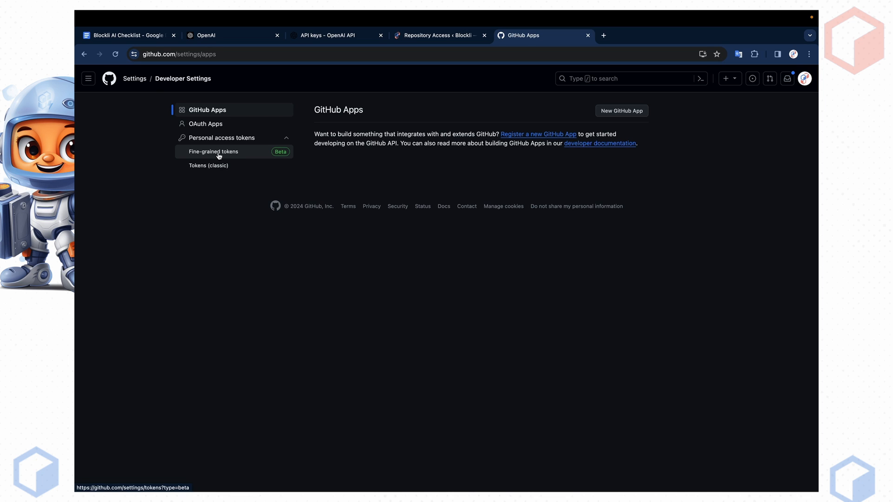
left_click(219, 155)
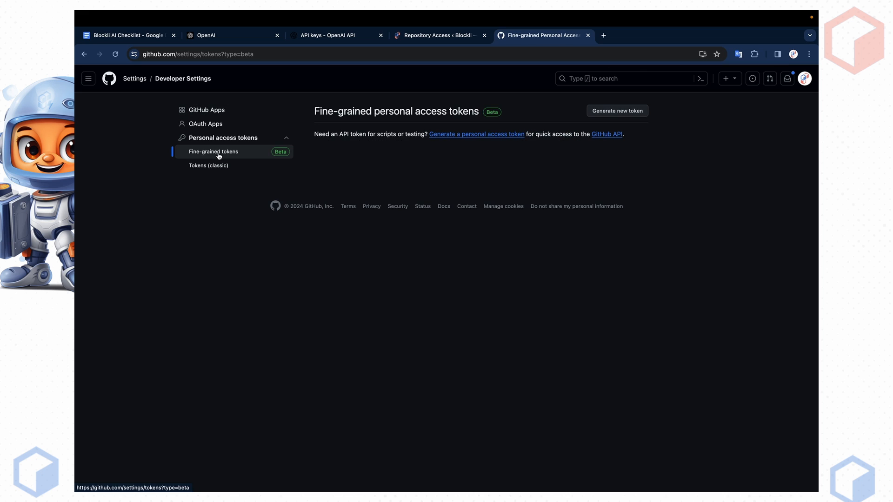
- Start a new fine-grained token named 'My Blockli AI Token'
left_click(634, 111)
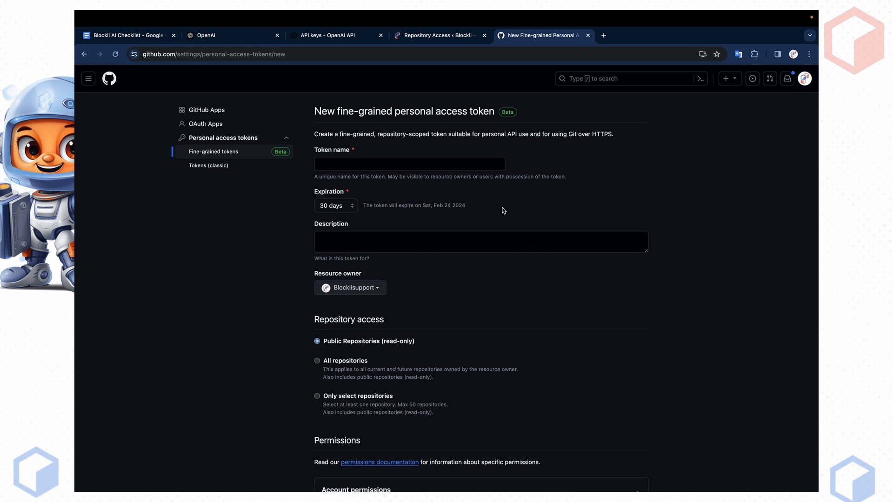
left_click(453, 166)
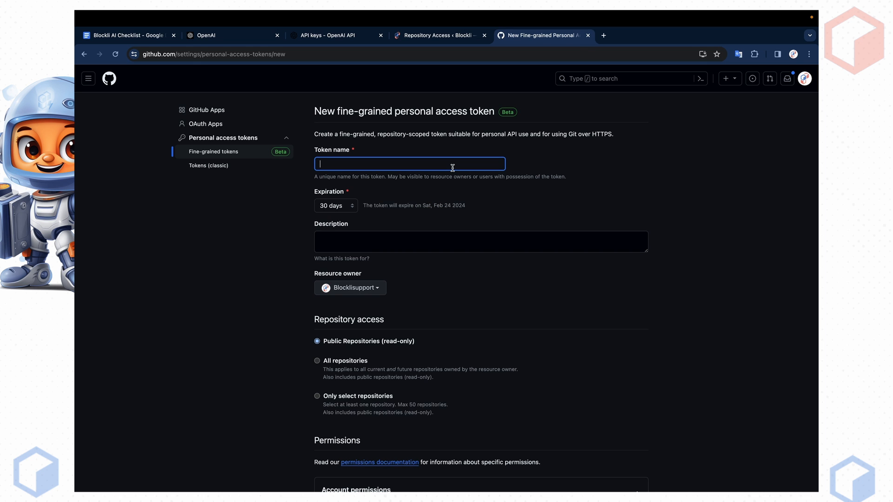
type("My Blockli A")
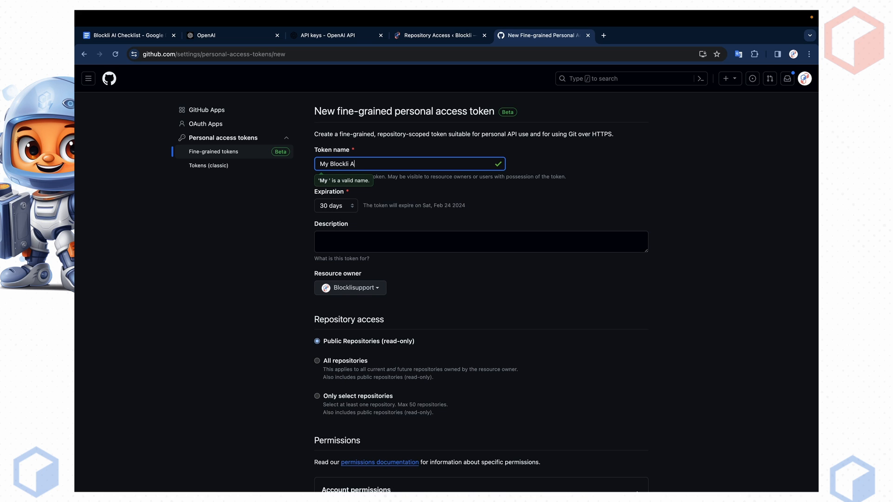
type("I Tok")
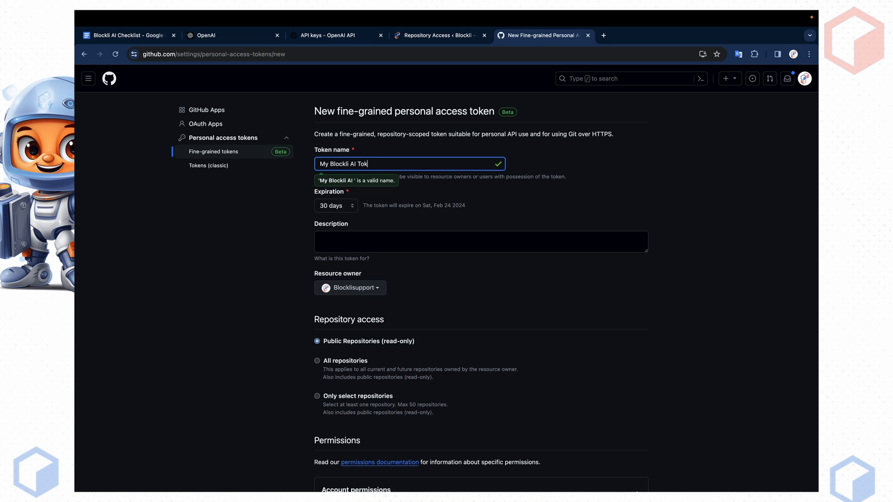
type("en")
left_click(523, 212)
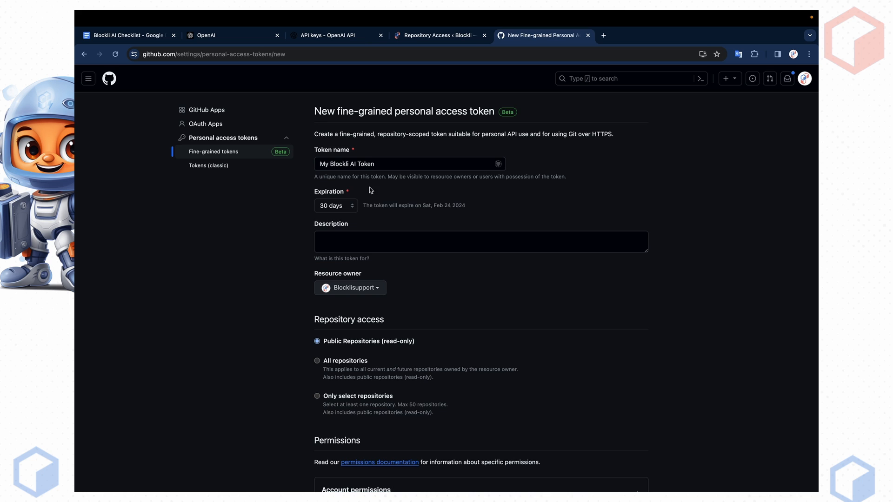
- Set the token's expiration to 90 days, ending Apr 24 2024
left_click(343, 210)
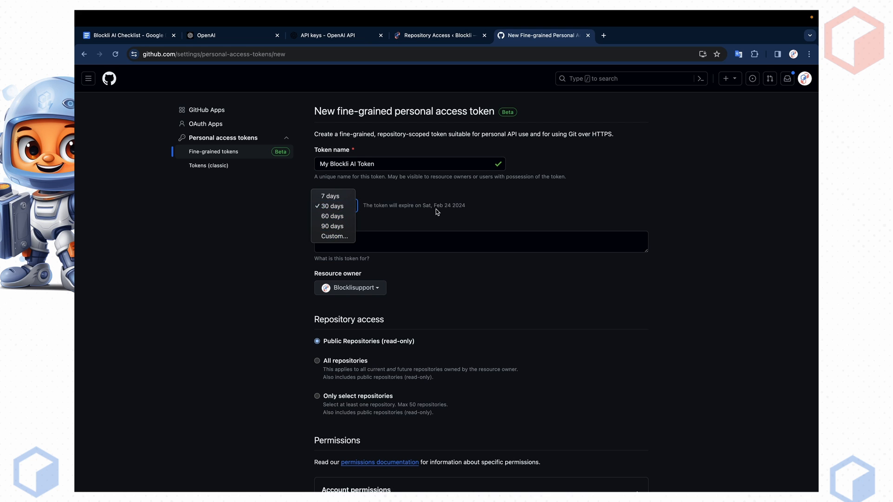
left_click(437, 212)
left_click(352, 206)
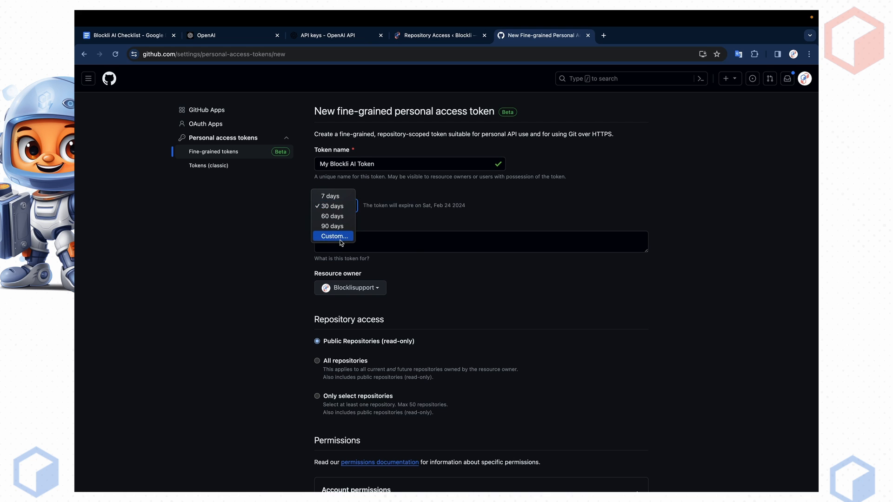
left_click(341, 240)
left_click(411, 206)
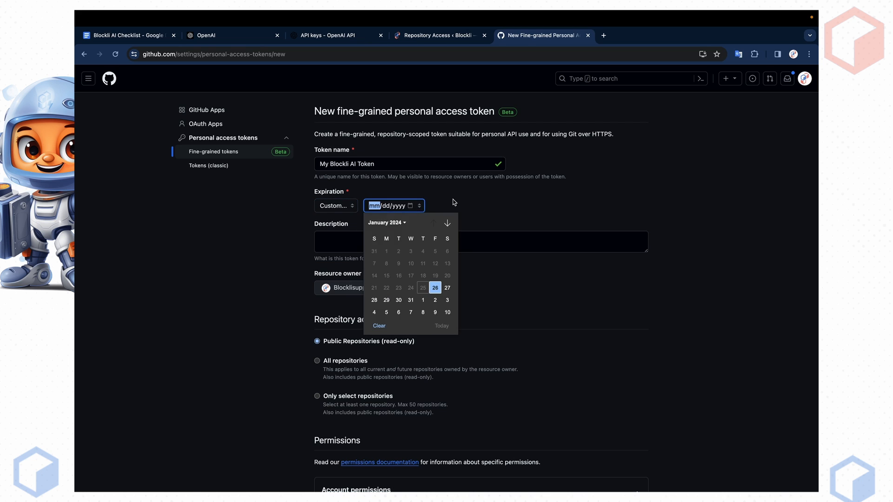
left_click(461, 208)
left_click(348, 209)
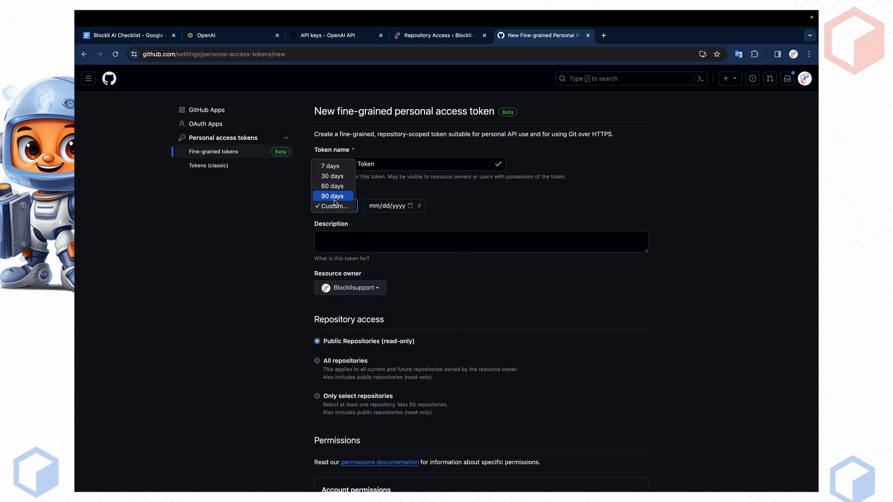
left_click(334, 196)
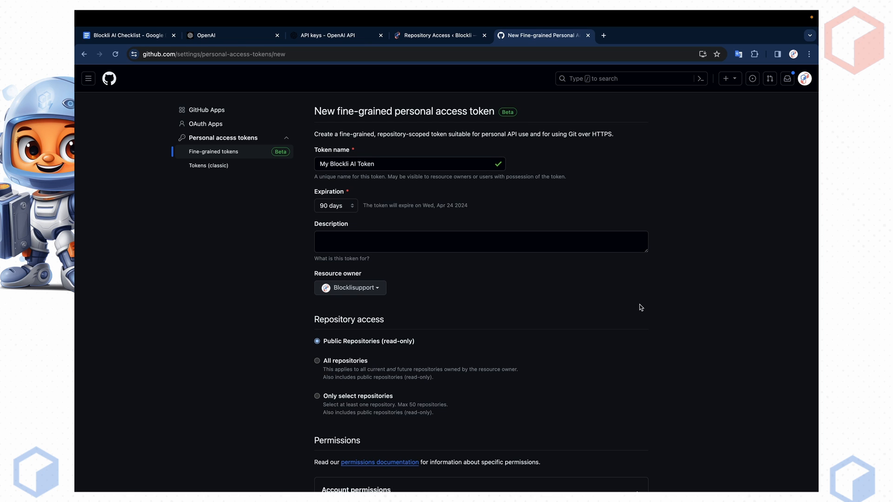
scroll(564, 291, "down", 3)
scroll(485, 280, "up", 2)
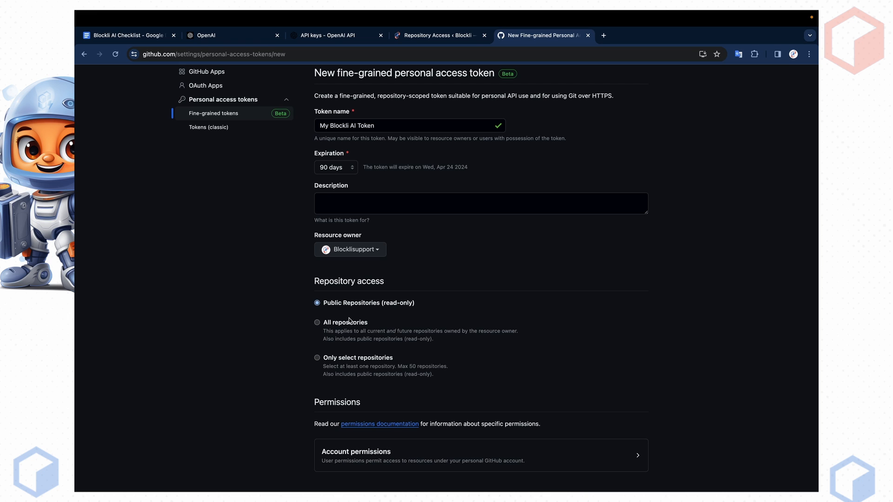
scroll(349, 320, "down", 2)
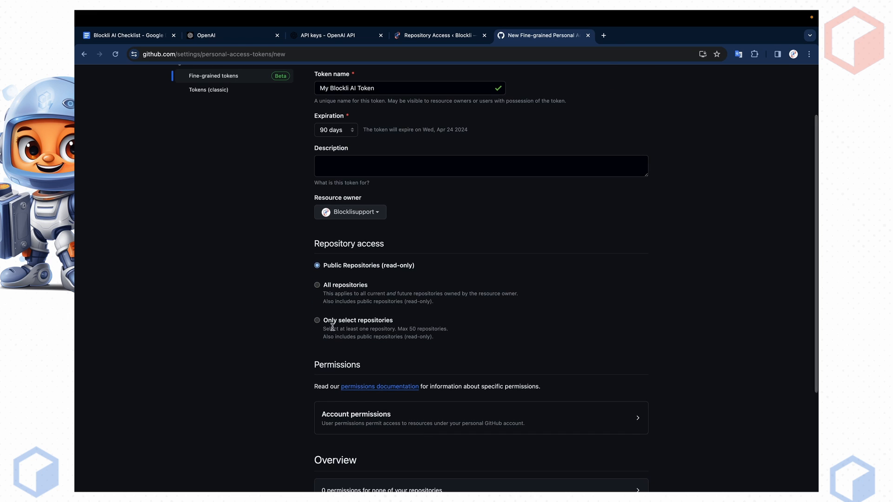
scroll(348, 326, "down", 3)
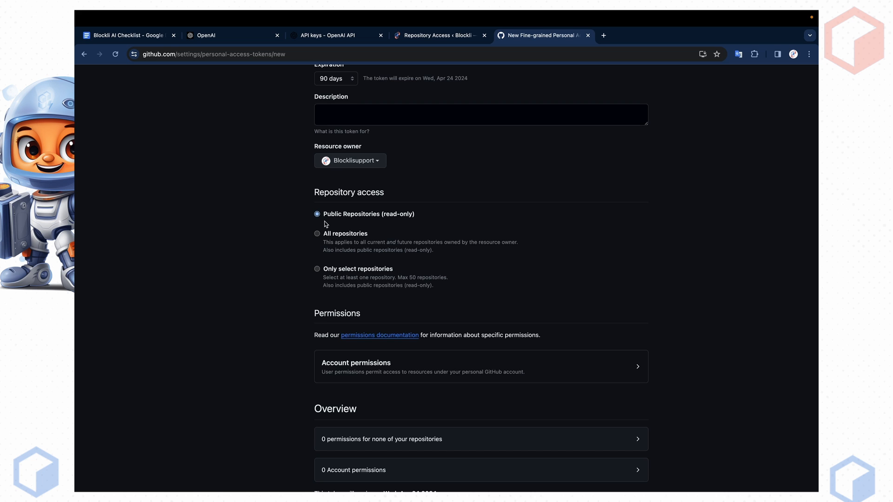
- Restrict the token to Only select repositories, choosing blockli-buddyboss-app
left_click(317, 269)
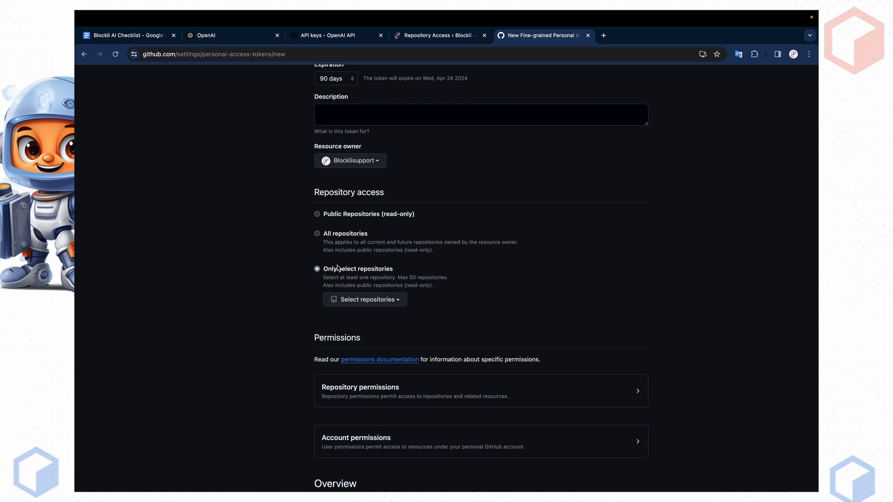
scroll(414, 295, "down", 2)
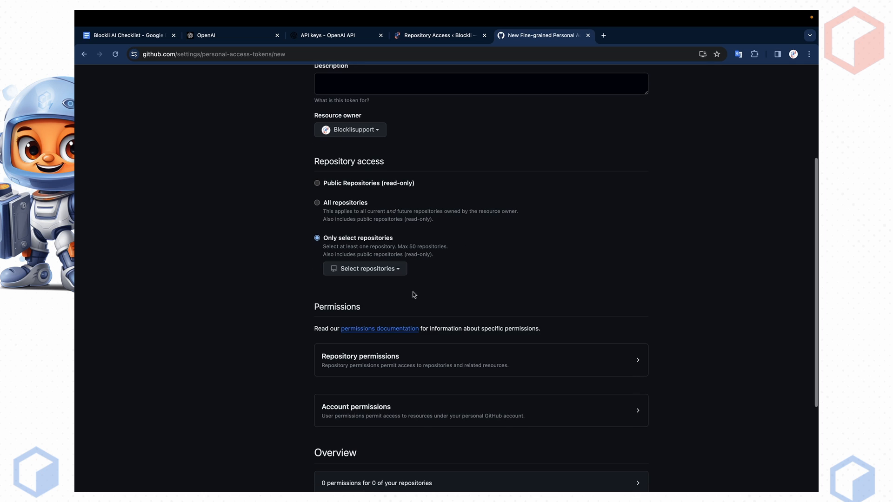
left_click(395, 271)
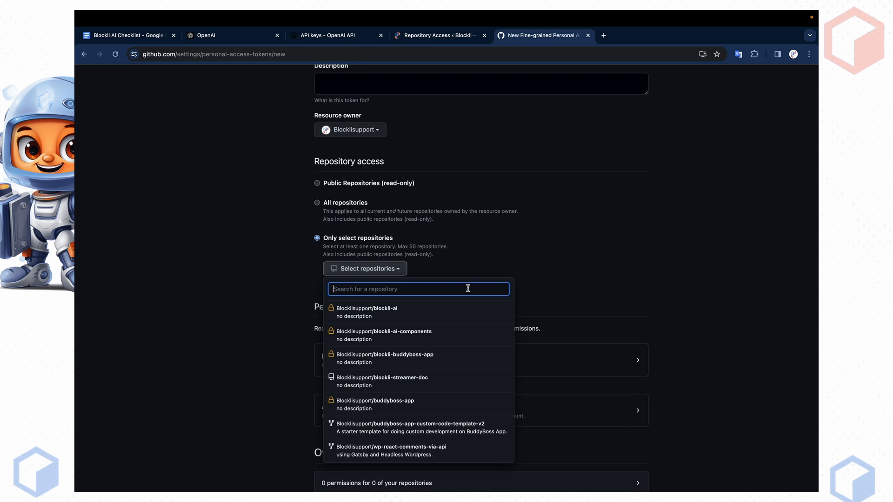
key("Escape")
left_click(399, 270)
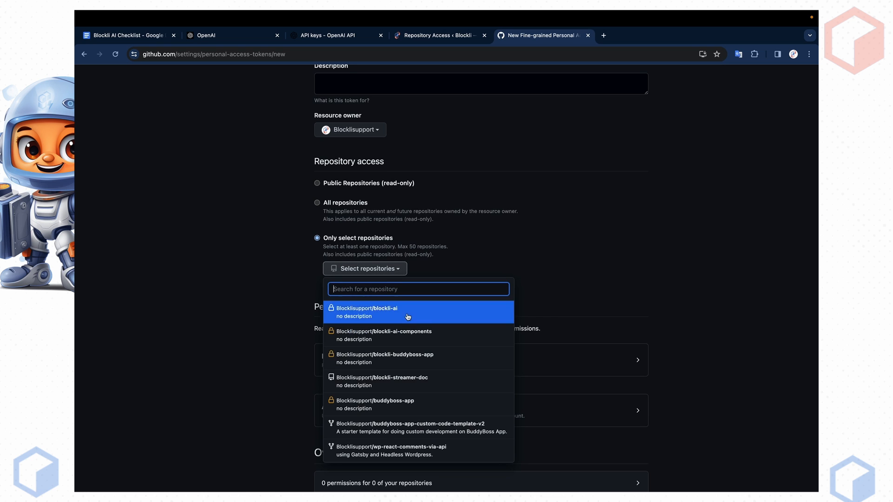
left_click(417, 358)
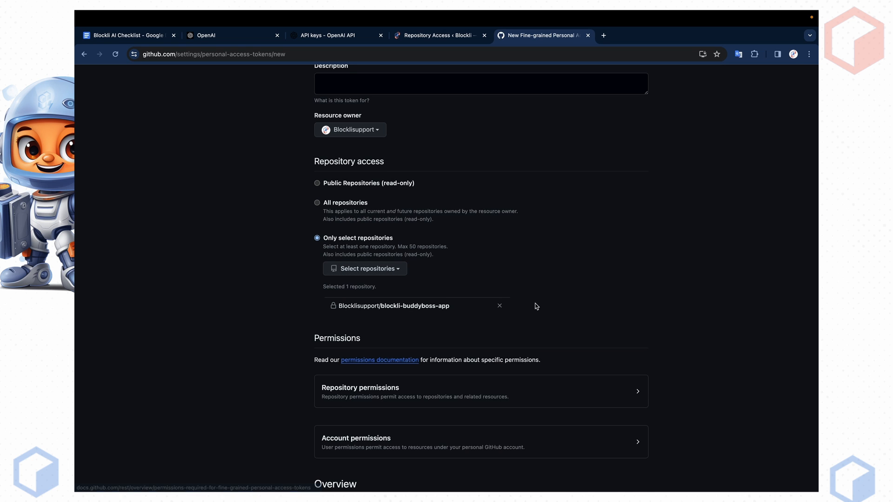
scroll(641, 298, "down", 3)
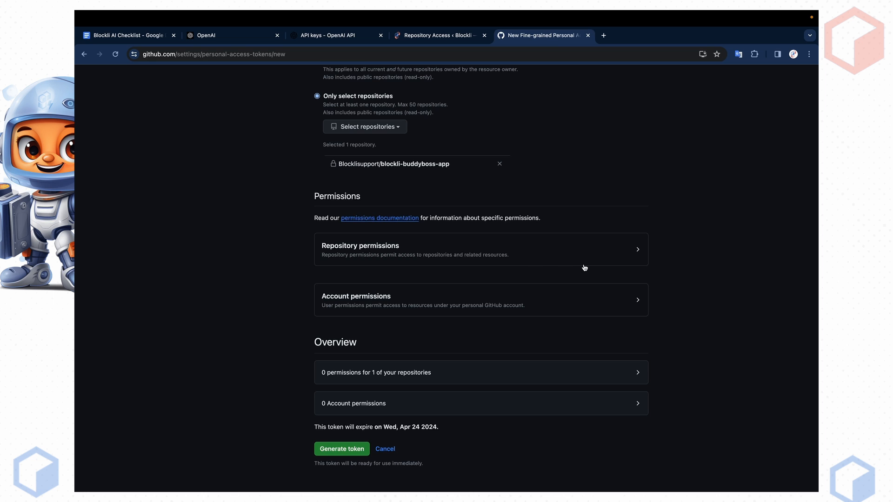
- Grant Contents Read and write repository permission and generate the token
left_click(643, 256)
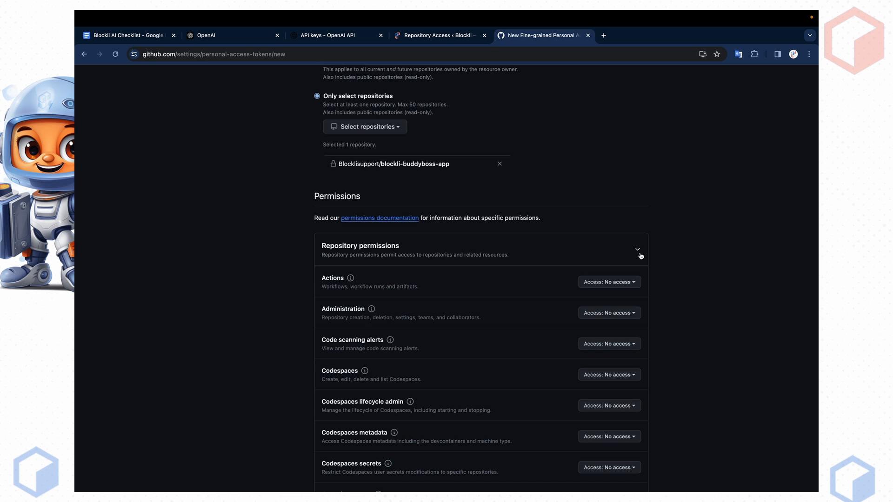
scroll(273, 261, "down", 2)
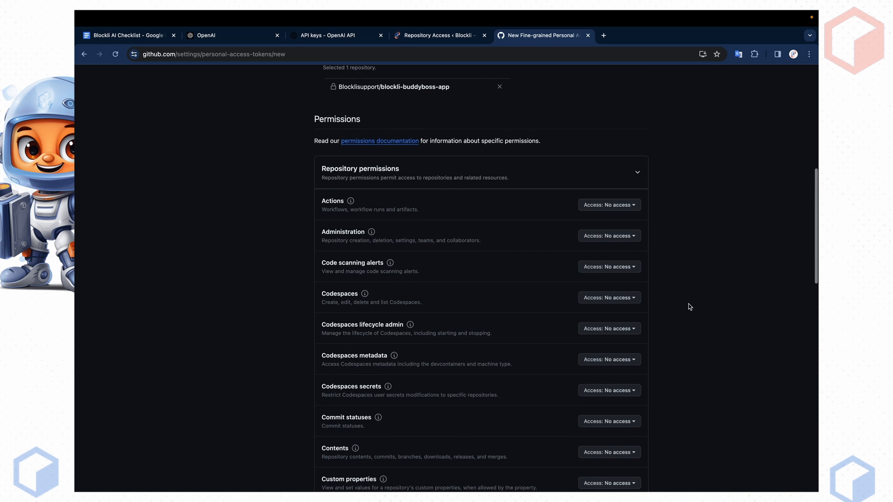
scroll(688, 303, "down", 2)
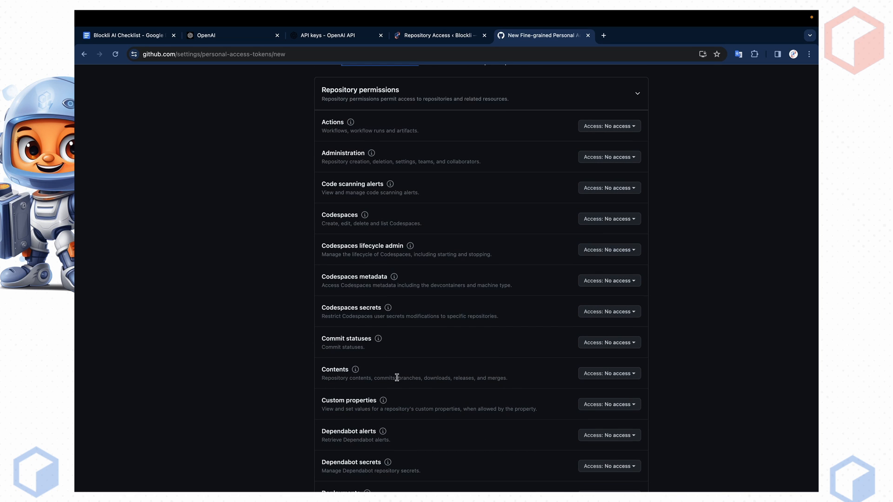
left_click(601, 375)
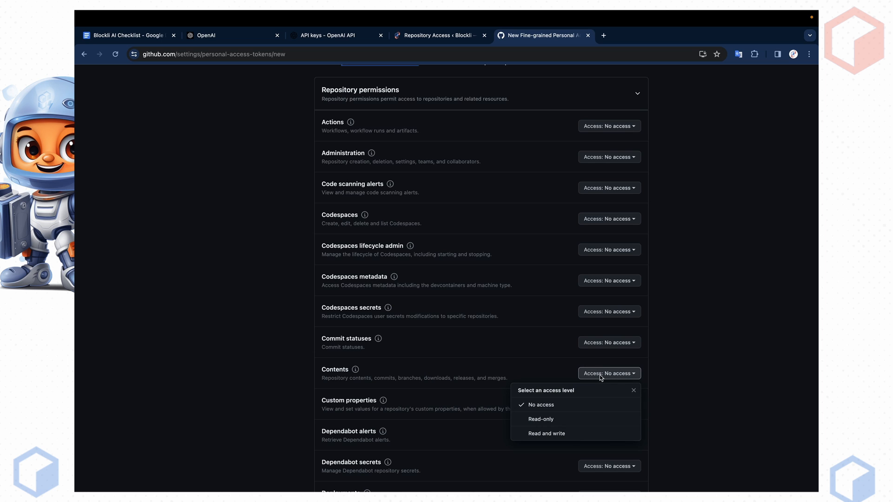
left_click(541, 433)
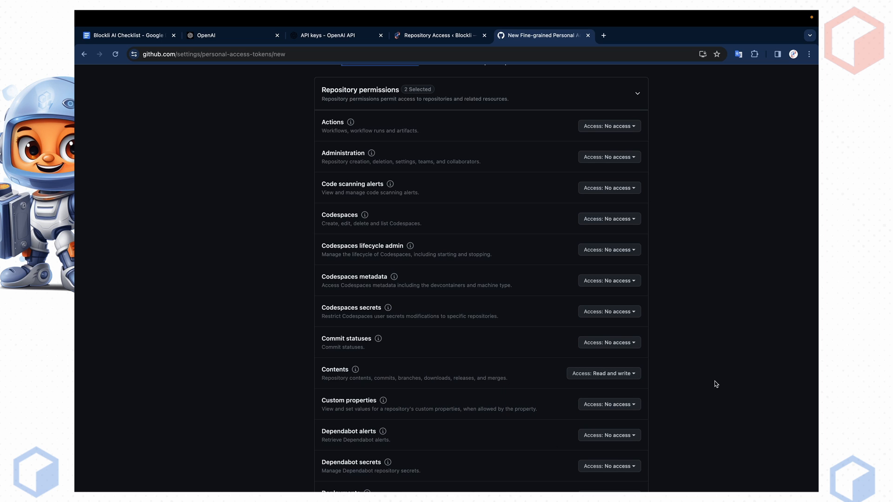
scroll(692, 399, "down", 10)
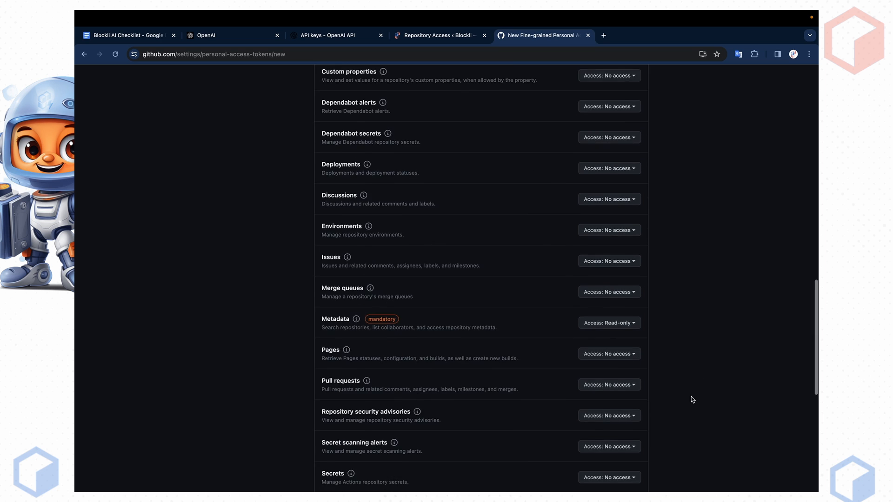
scroll(693, 400, "down", 5)
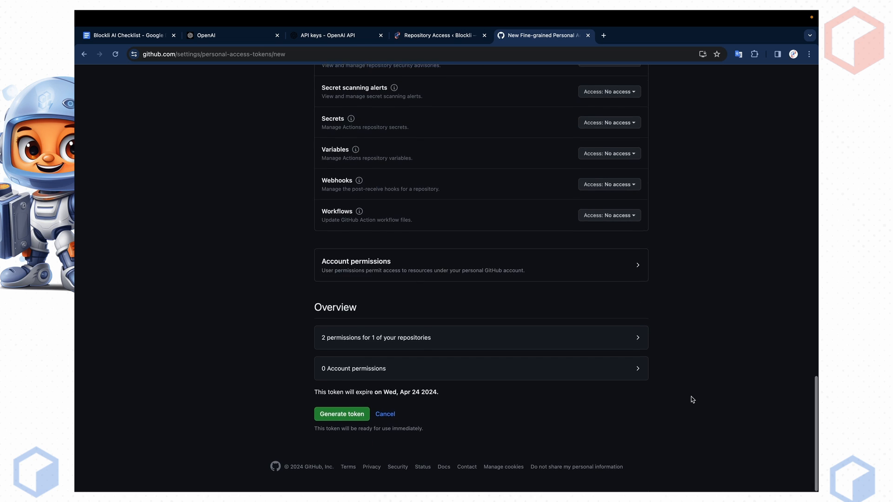
left_click(337, 420)
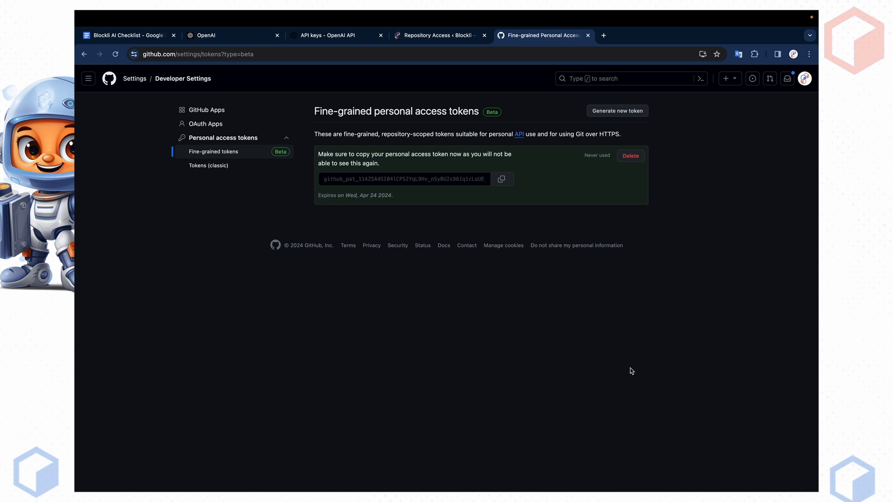
- Copy the new token and paste it over the old value in WordPress's API Token field
left_click(502, 180)
left_click(433, 36)
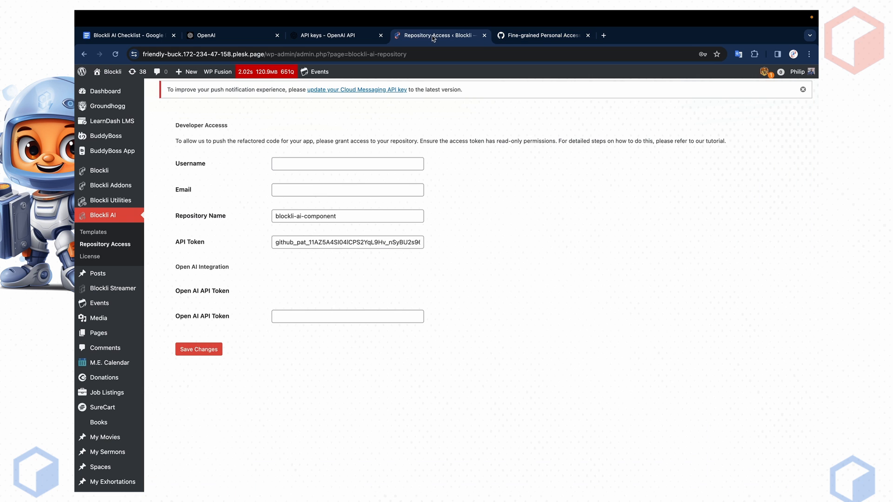
left_click(357, 241)
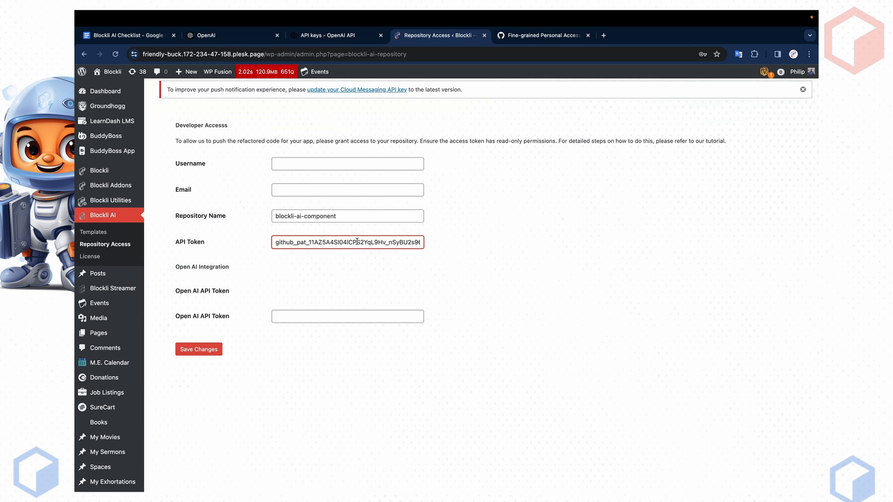
key("ctrl+a")
key("BackSpace")
key("ctrl+v")
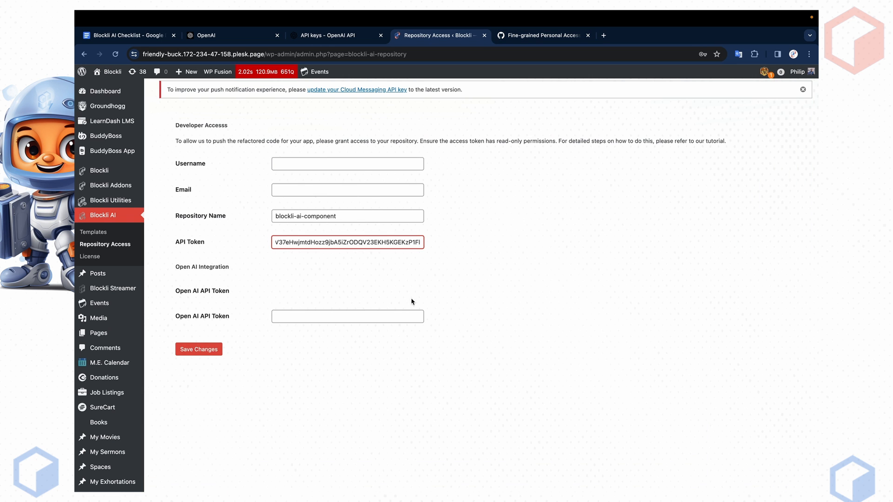
left_click(429, 311)
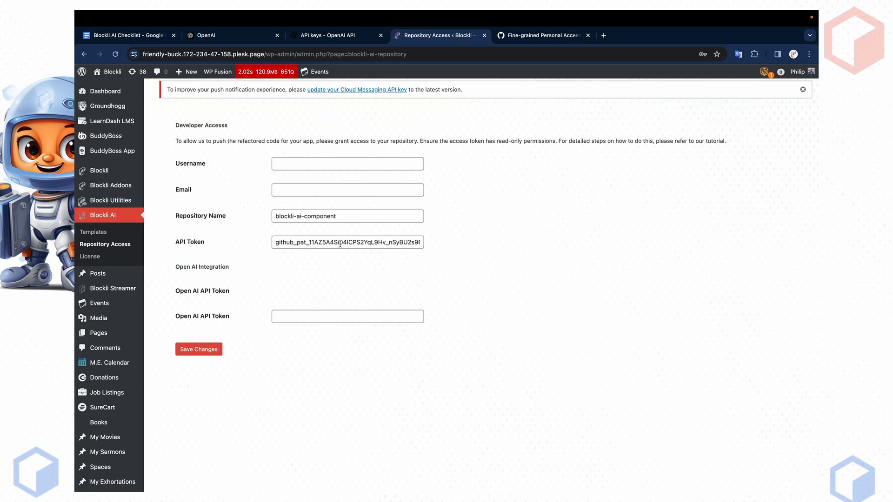
- Check the Open AI API Token and Username fields, then return to the GitHub tokens page
left_click(314, 316)
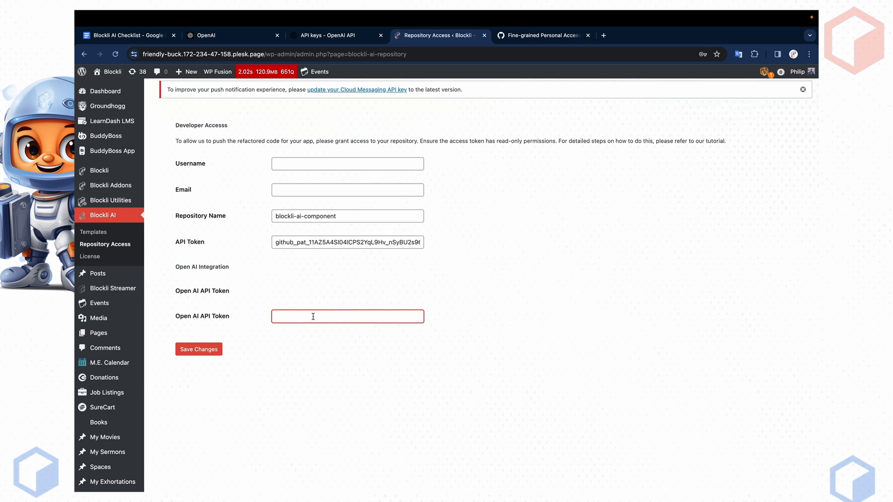
left_click(295, 166)
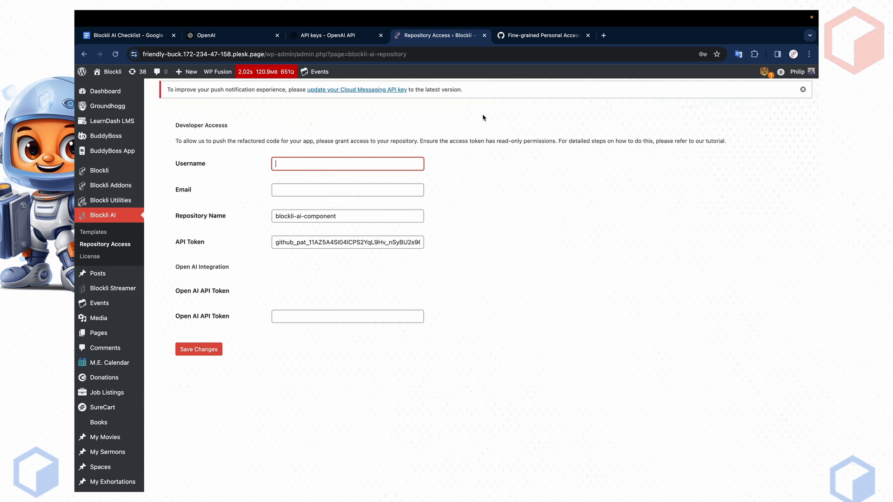
left_click(535, 37)
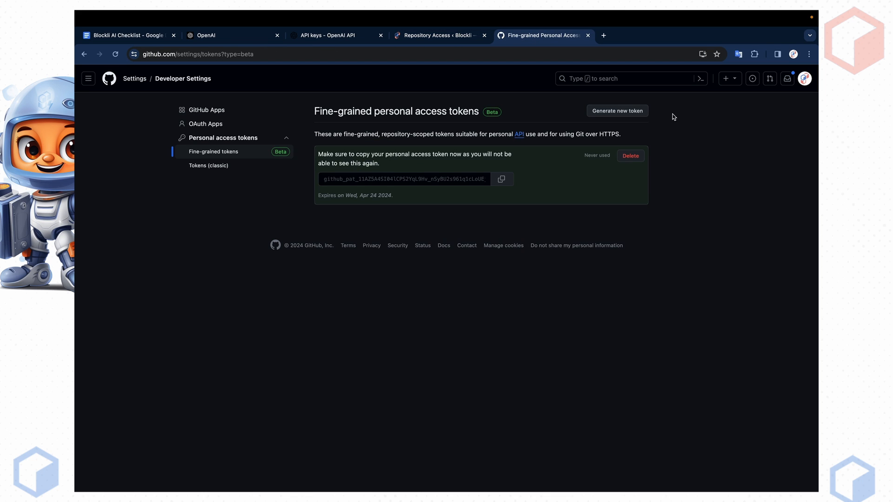
- Copy the GitHub account username from the avatar panel and return to the WordPress Repository Access form
left_click(805, 79)
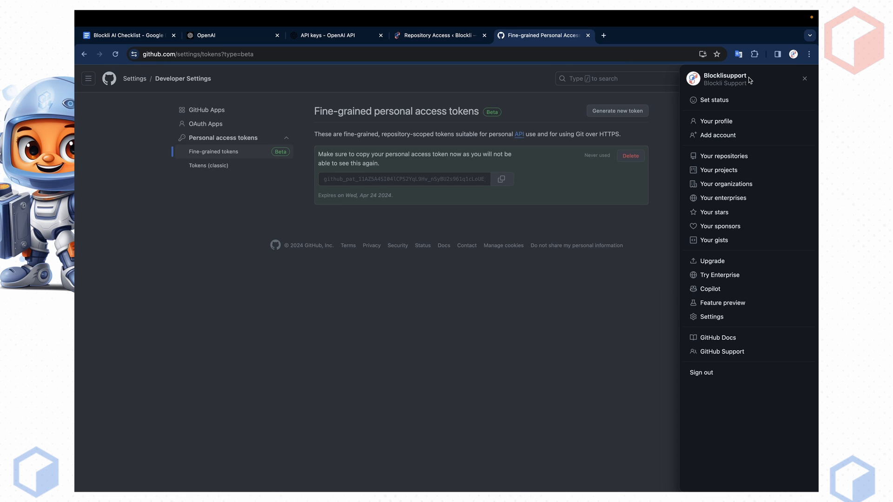
left_click_drag(747, 76, 703, 76)
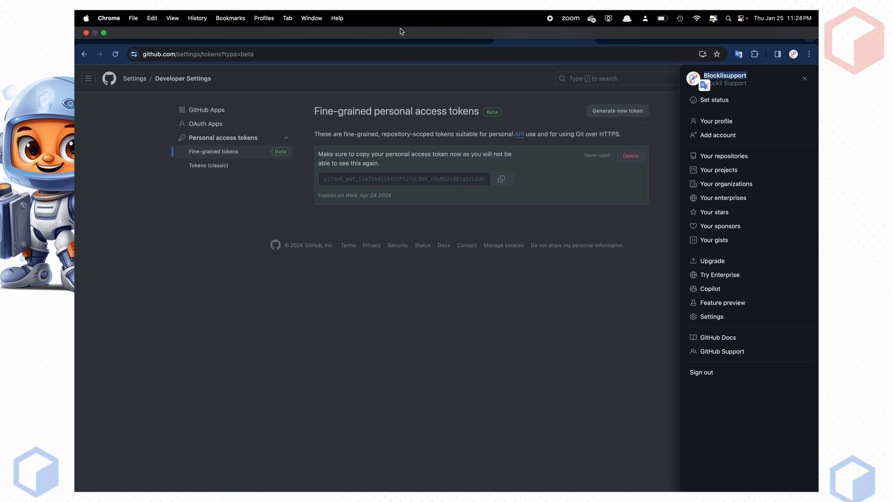
left_click(409, 35)
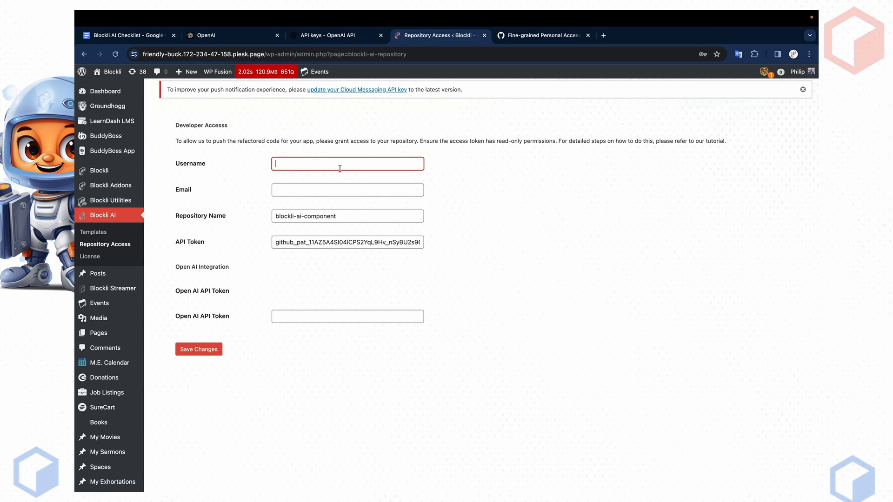
- Paste the GitHub username into the Username field and enter the support e-mail address under Email
key("super+v")
left_click(357, 186)
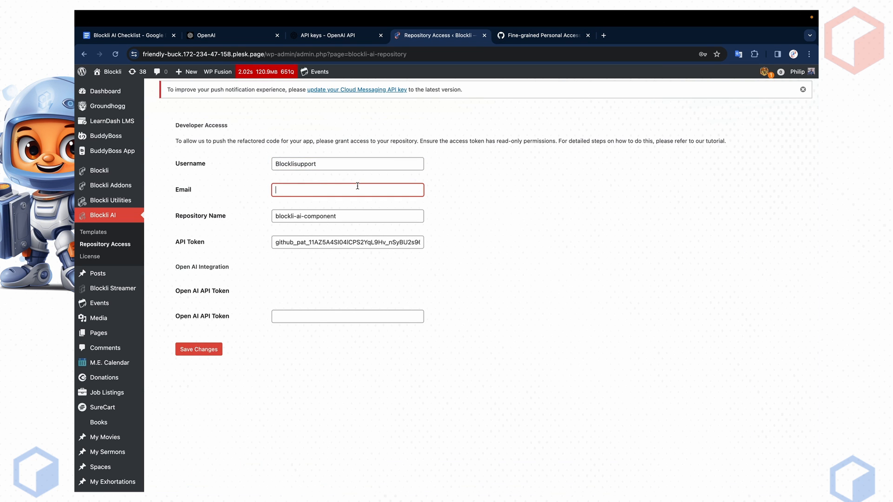
left_click(471, 258)
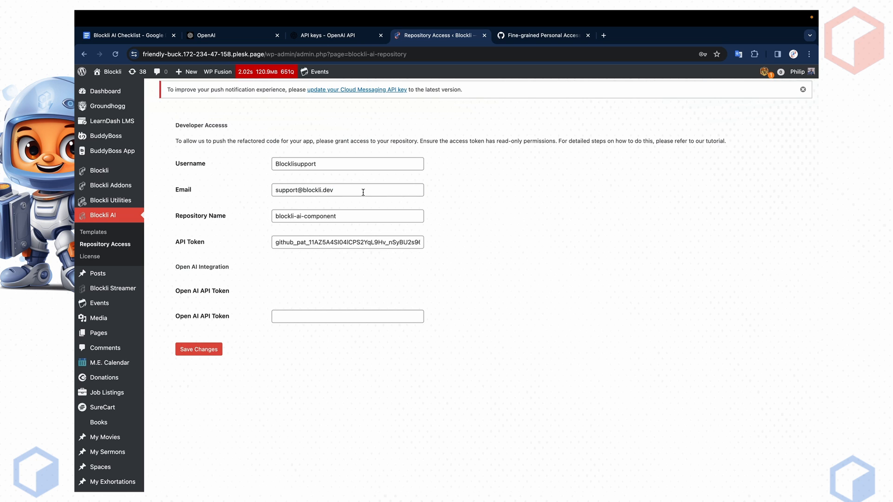